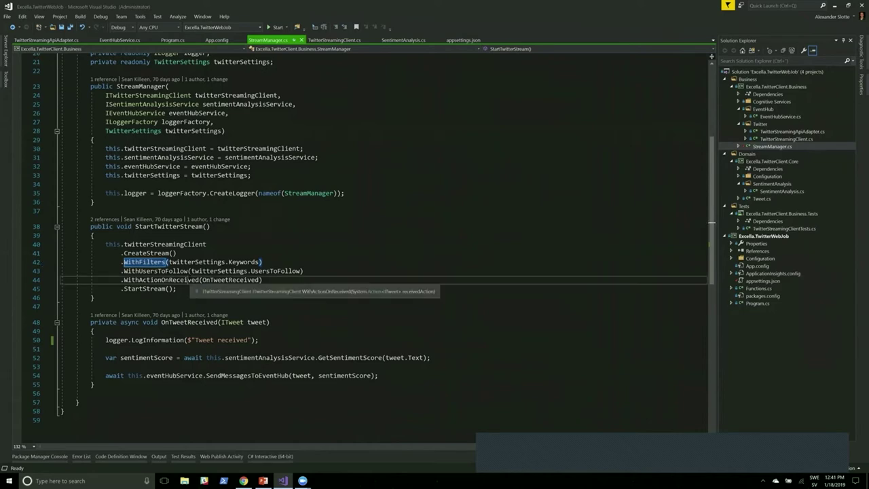
Step: Examine how StreamManager.cs handles received tweets, covering WithActionOnReceived, GetSentimentScore, the sentimentScore variable and SendMessagesToEventHub
{"action": "key", "text": "Down"}
{"action": "key", "text": "Down"}
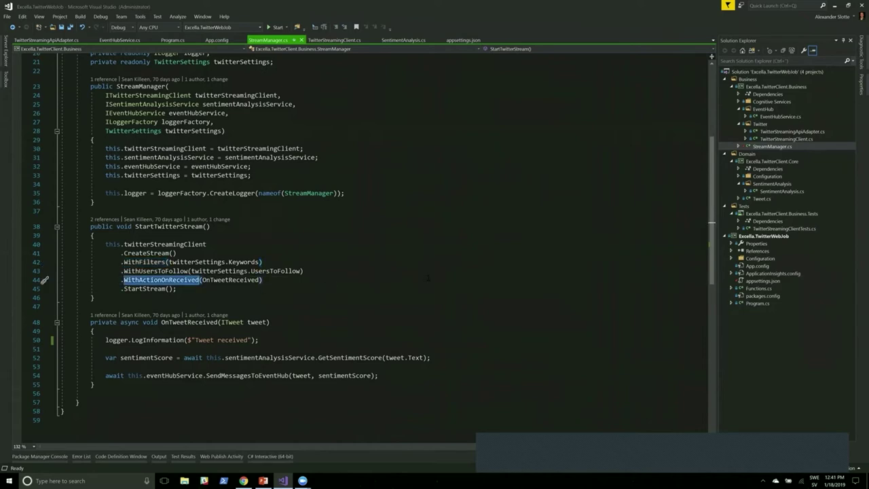
{"action": "scroll", "coordinate": [430, 277], "scroll_direction": "down", "scroll_amount": 3}
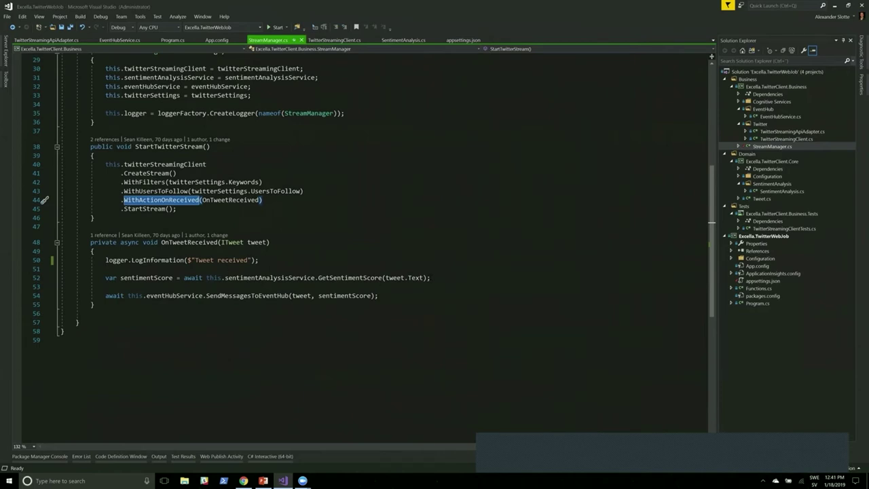
{"action": "left_click", "coordinate": [342, 277]}
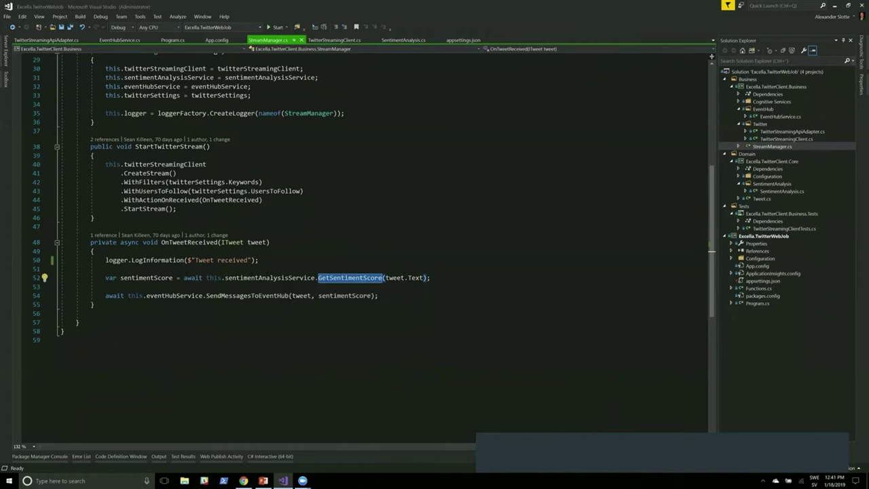
{"action": "left_click", "coordinate": [166, 277]}
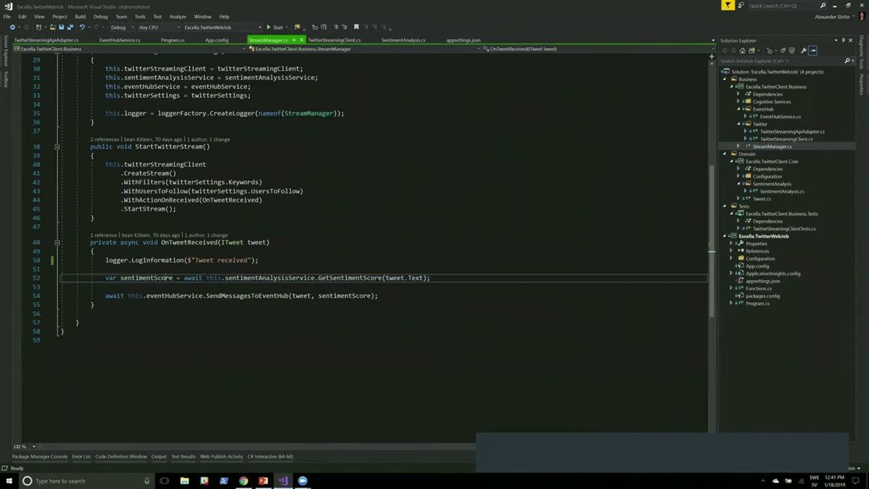
{"action": "type", "text": "o"}
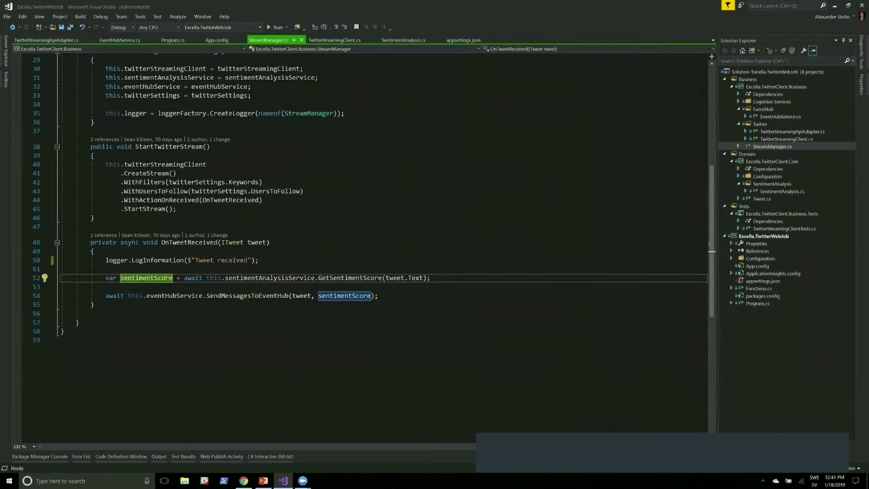
{"action": "left_click", "coordinate": [247, 296]}
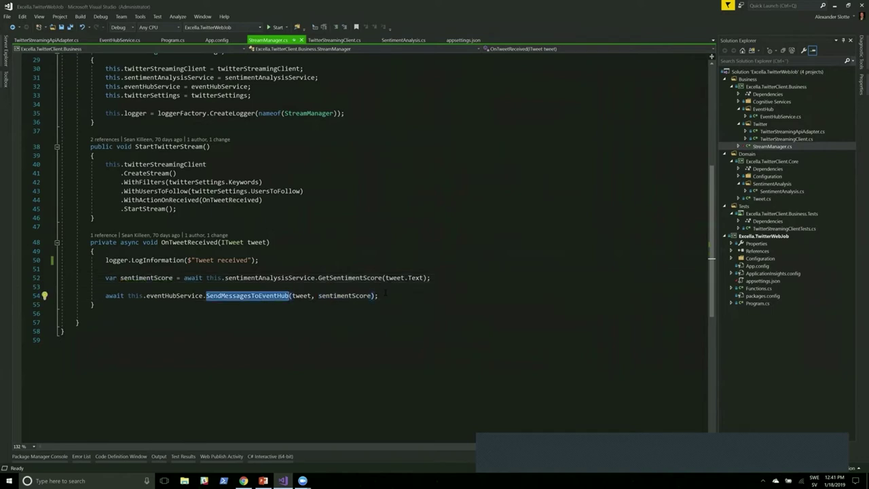
{"action": "scroll", "coordinate": [386, 294], "scroll_direction": "up", "scroll_amount": 2}
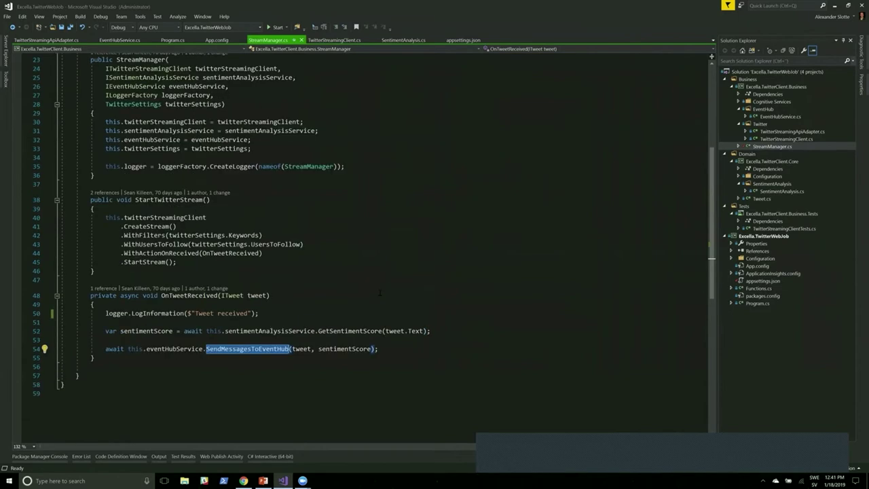
Step: Switch to the Azure portal in Chrome and open the excella-twitter-SA Stream Analytics job from the .NET-SA resource group
{"action": "left_click", "coordinate": [243, 480]}
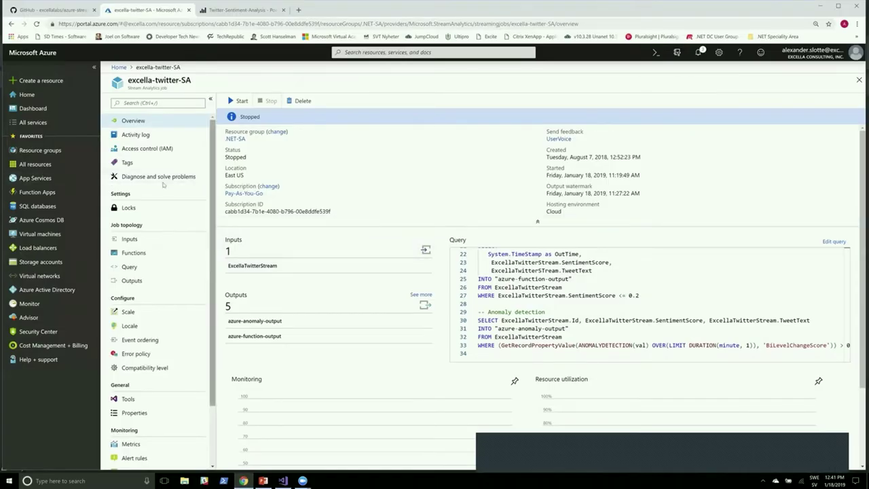
{"action": "left_click", "coordinate": [41, 150]}
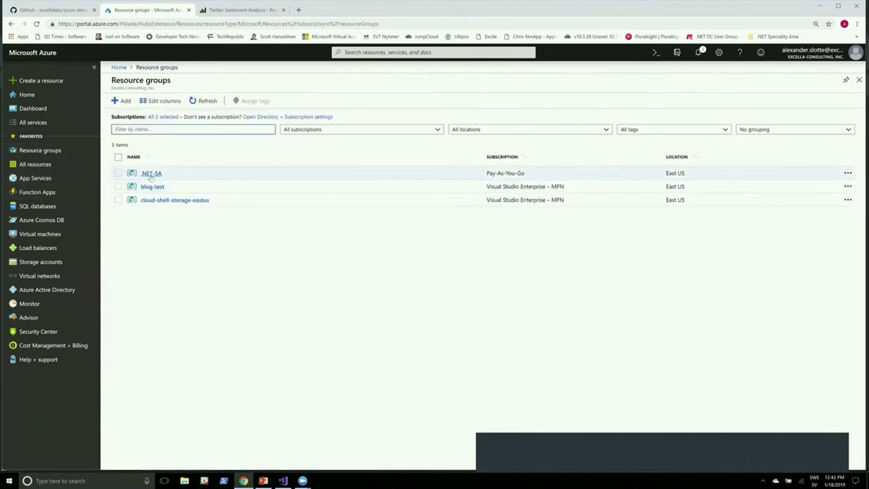
{"action": "left_click", "coordinate": [150, 174]}
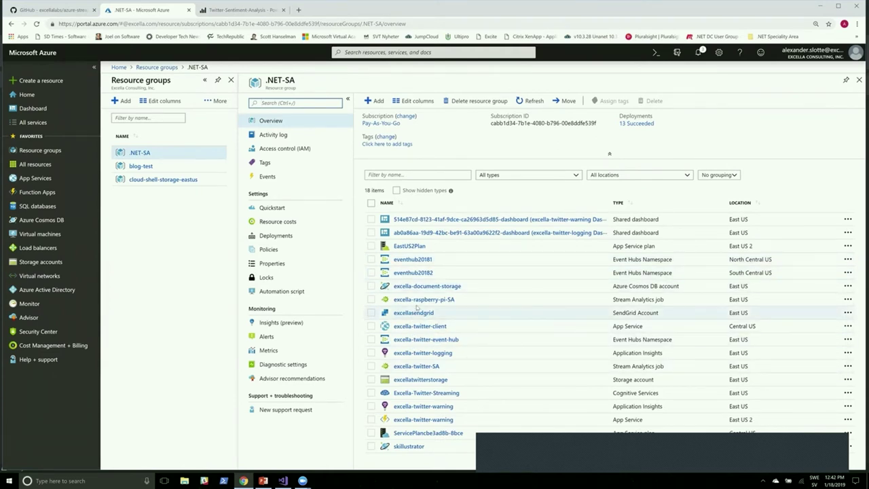
{"action": "left_click", "coordinate": [407, 366]}
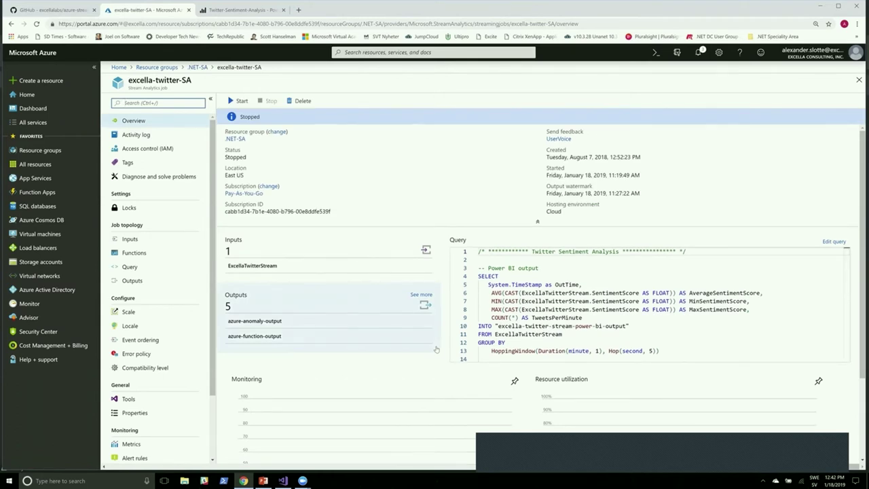
Step: Show the job's inputs and open the details of the ExcellaTwitterStream input
{"action": "left_click", "coordinate": [149, 238]}
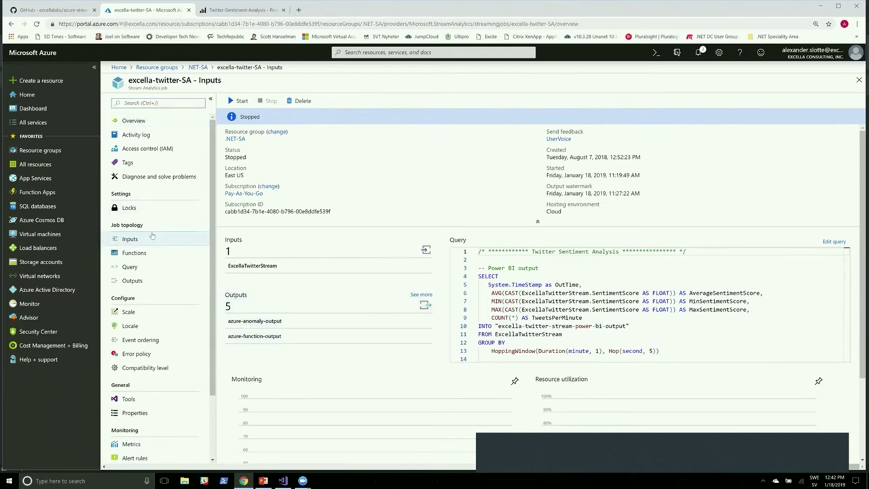
{"action": "left_click", "coordinate": [132, 281]}
{"action": "left_click", "coordinate": [135, 269]}
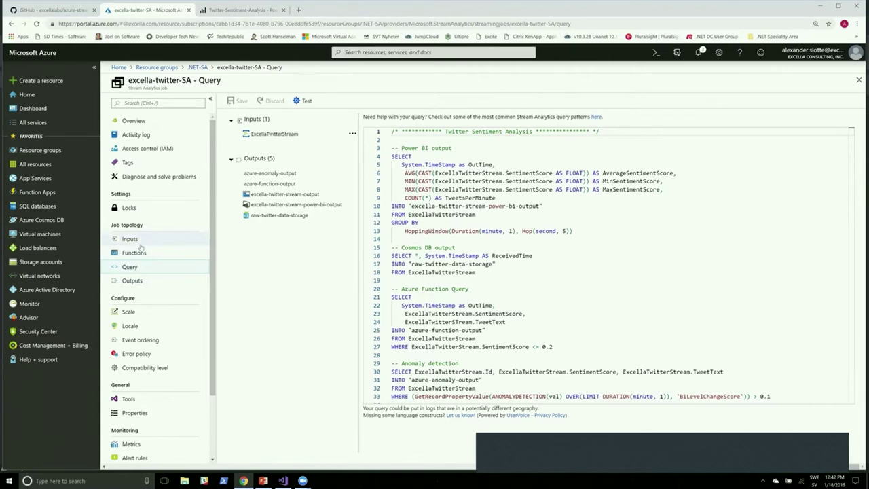
{"action": "left_click", "coordinate": [139, 242]}
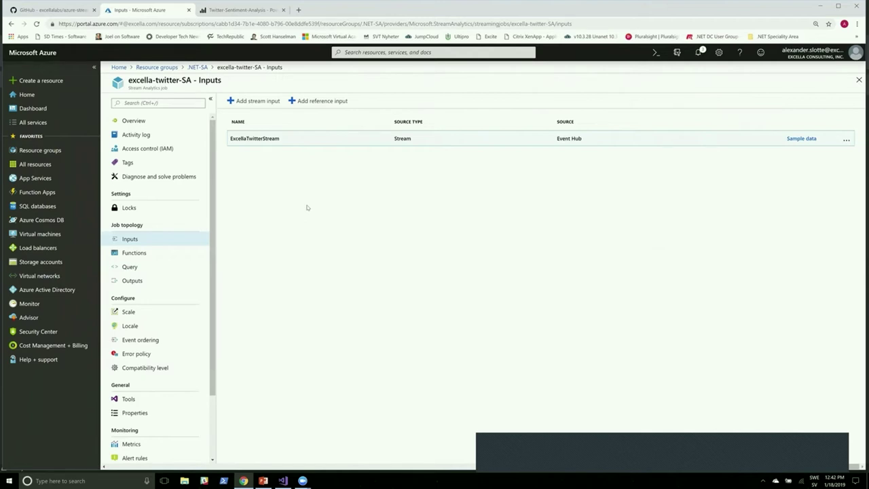
{"action": "left_click", "coordinate": [273, 141]}
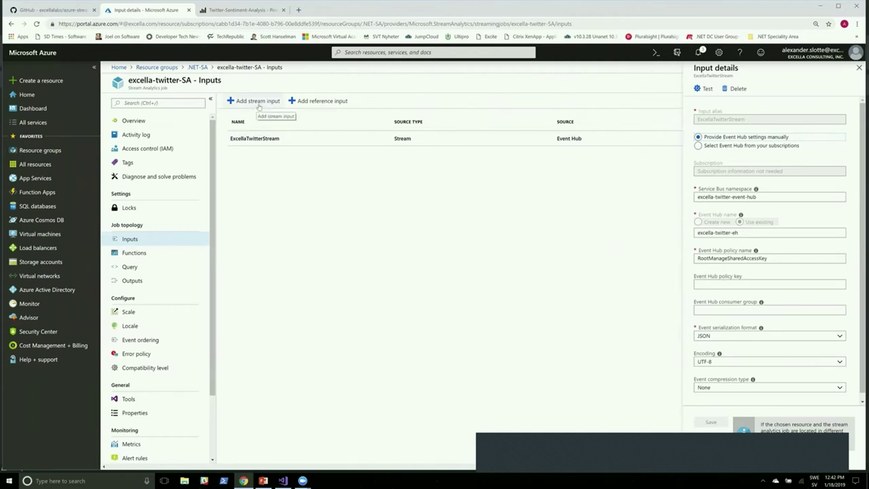
Step: View the source types for a new stream input, open the Event Hub form, and close it without saving
{"action": "left_click", "coordinate": [264, 102]}
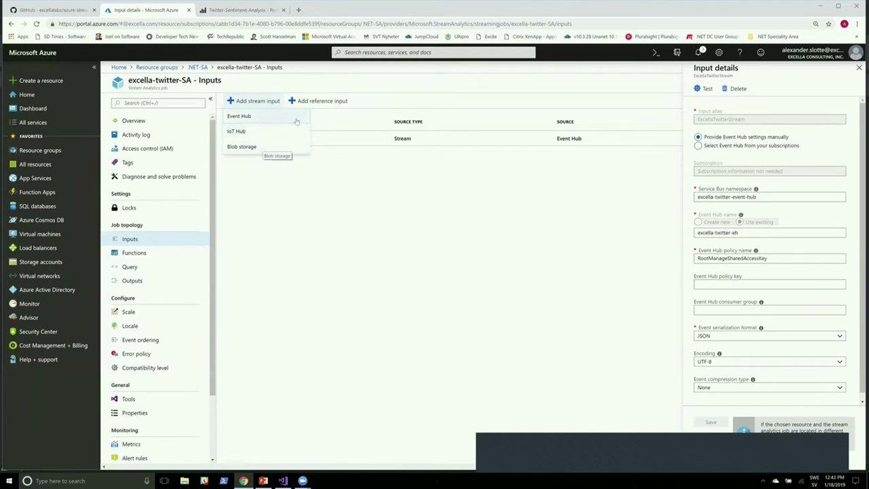
{"action": "left_click", "coordinate": [271, 116]}
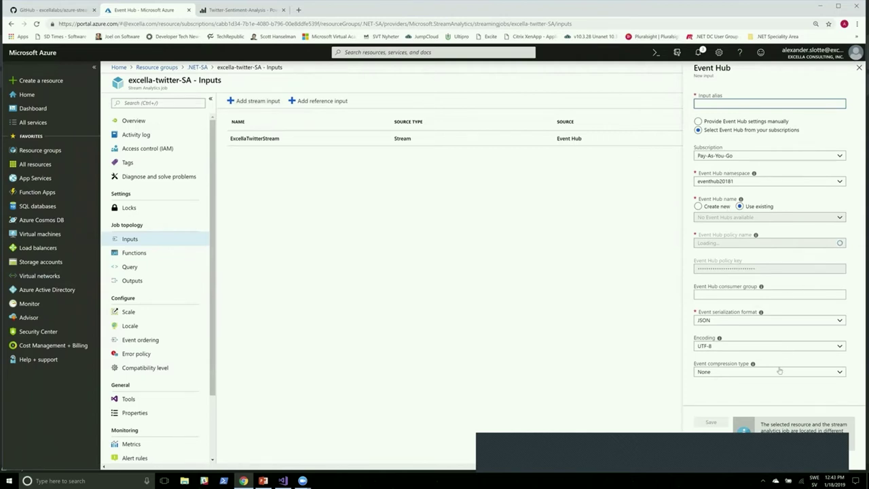
{"action": "left_click", "coordinate": [858, 70]}
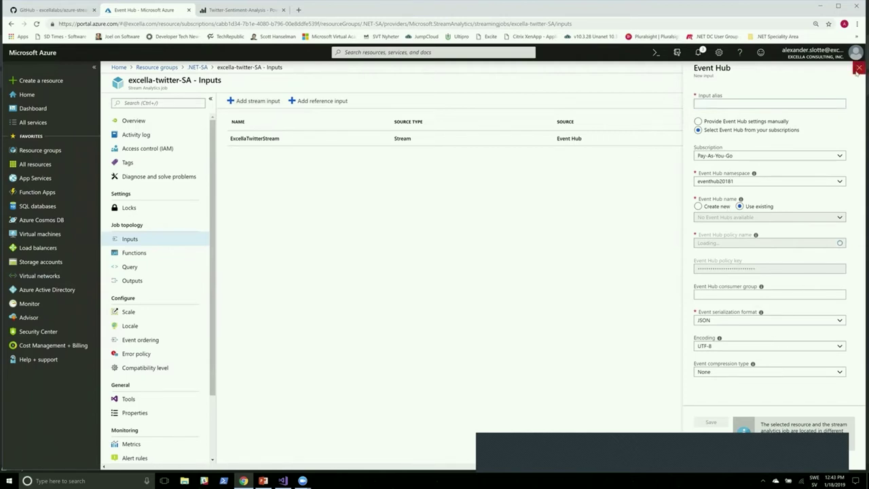
Step: Open the new Blob storage reference input form and review its path pattern and the available containers
{"action": "left_click", "coordinate": [320, 103]}
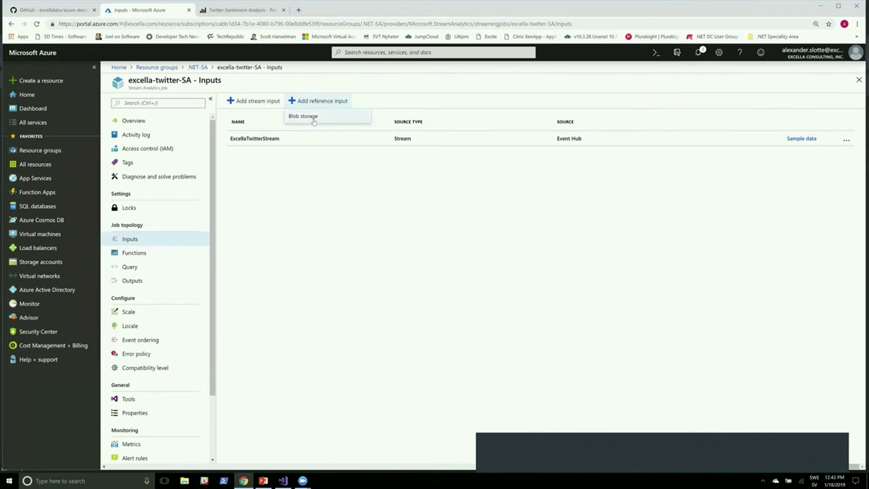
{"action": "left_click", "coordinate": [313, 120]}
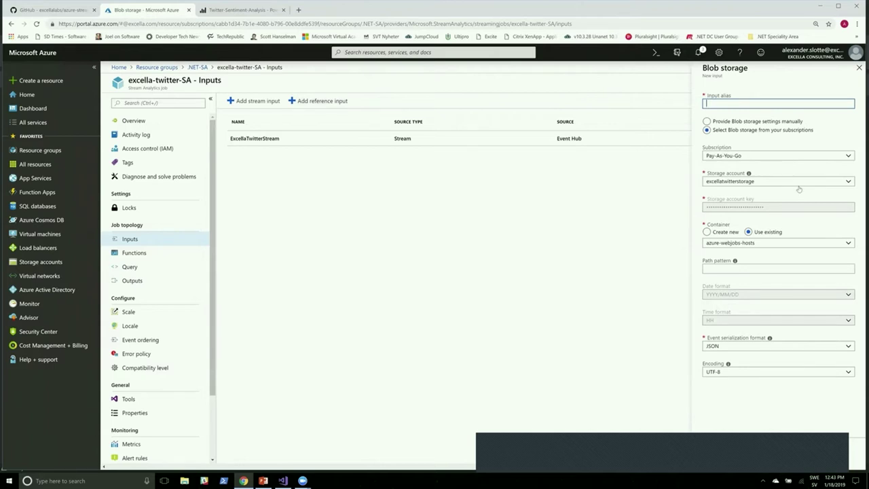
{"action": "left_click", "coordinate": [736, 267]}
{"action": "mouse_move", "coordinate": [736, 263]}
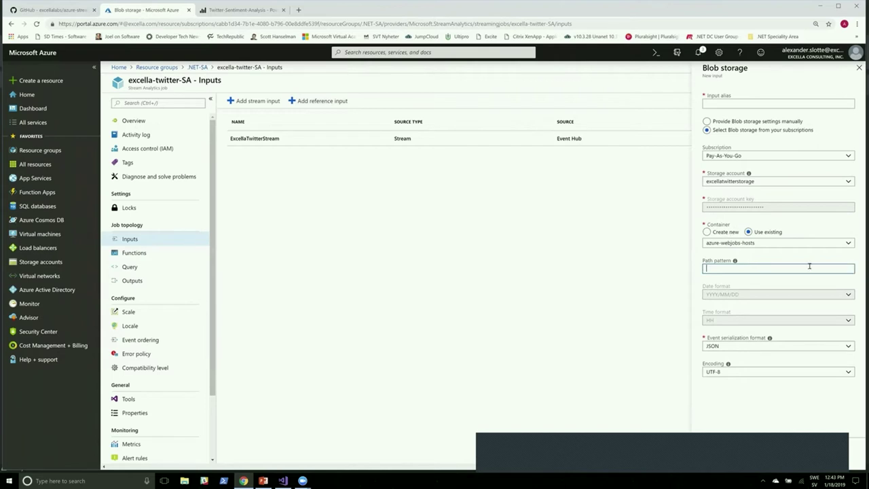
{"action": "left_click", "coordinate": [789, 246]}
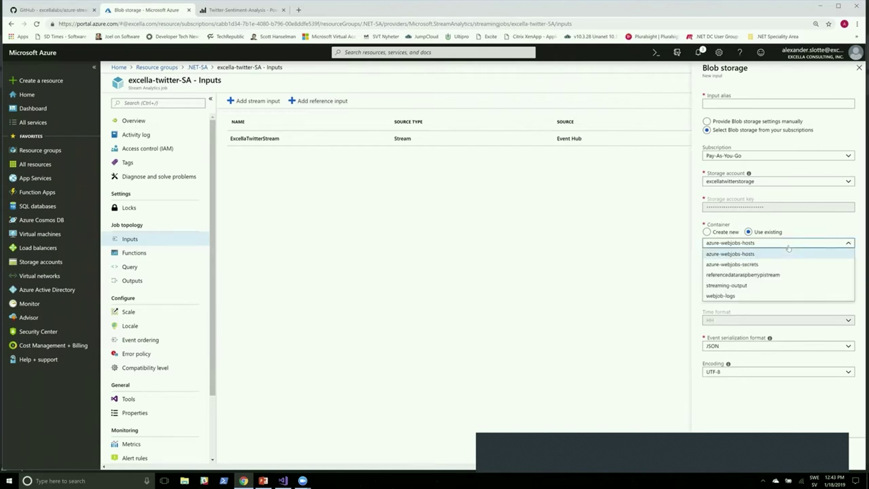
{"action": "left_click", "coordinate": [789, 246]}
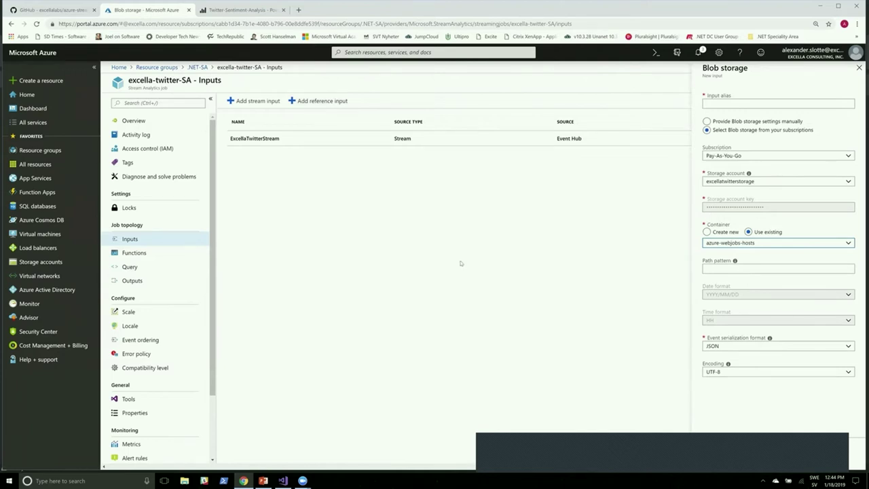
Step: Show the job's outputs, view the details of the raw-twitter-data-storage Cosmos DB output, and close them
{"action": "left_click", "coordinate": [128, 282]}
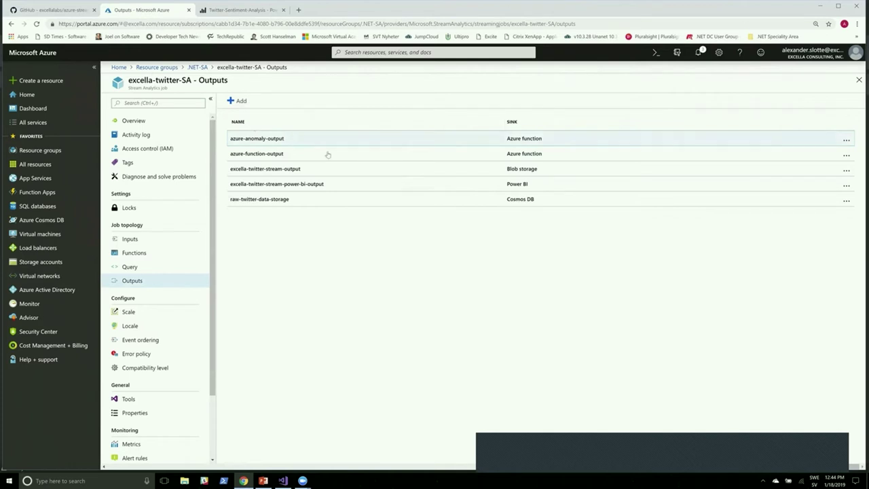
{"action": "left_click", "coordinate": [271, 203]}
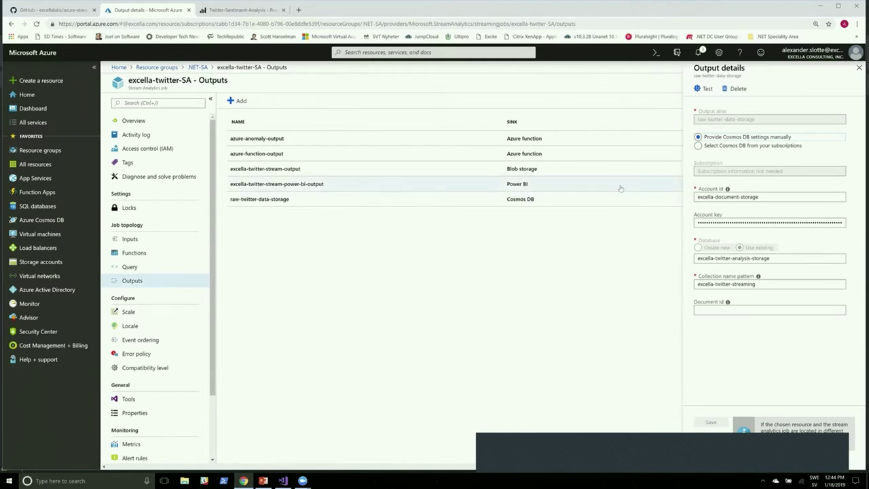
{"action": "left_click", "coordinate": [859, 68]}
Step: Review the sink types available for a new output and dismiss the list without adding one
{"action": "left_click", "coordinate": [251, 106]}
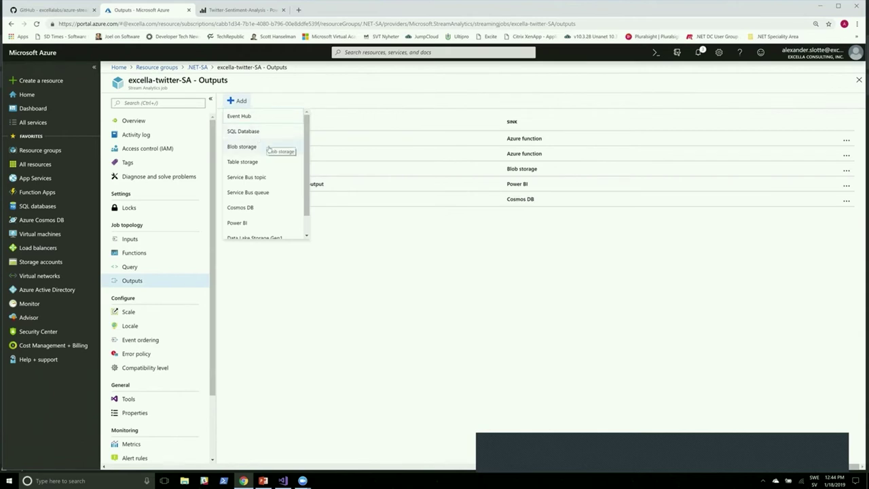
{"action": "scroll", "coordinate": [275, 163], "scroll_direction": "down", "scroll_amount": 1}
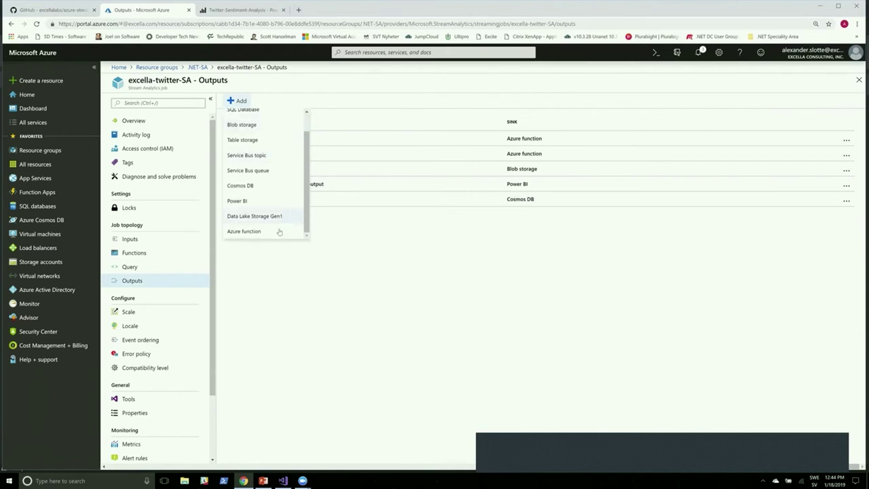
{"action": "scroll", "coordinate": [281, 216], "scroll_direction": "up", "scroll_amount": 1}
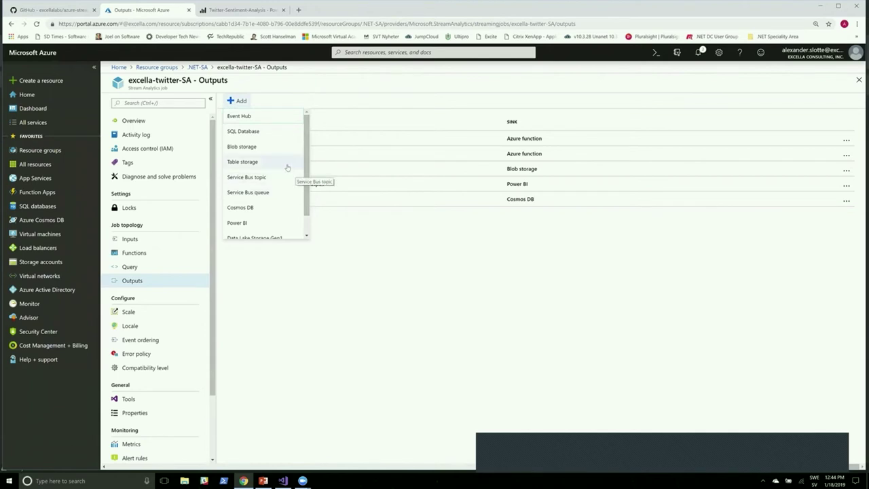
{"action": "left_click", "coordinate": [355, 281]}
Step: Open the job's query and examine the Power BI output statement, including its INTO target, FROM source and HoppingWindow grouping
{"action": "left_click", "coordinate": [129, 267]}
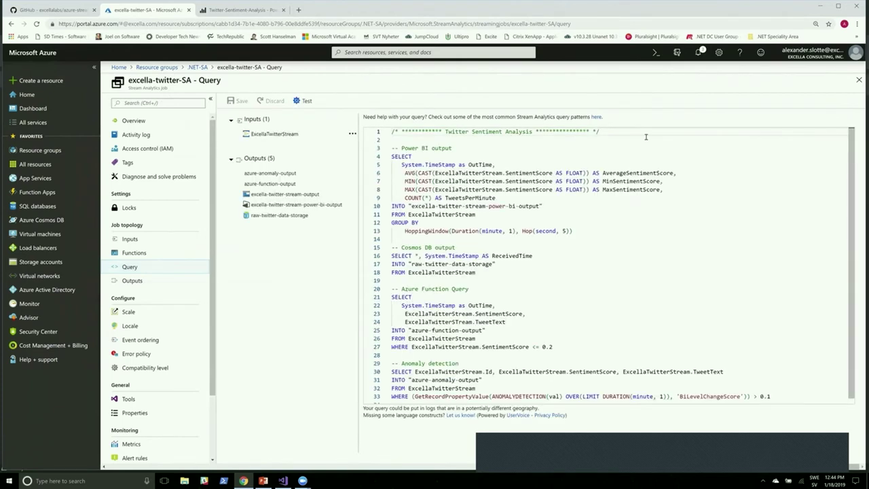
{"action": "scroll", "coordinate": [707, 195], "scroll_direction": "down", "scroll_amount": 1}
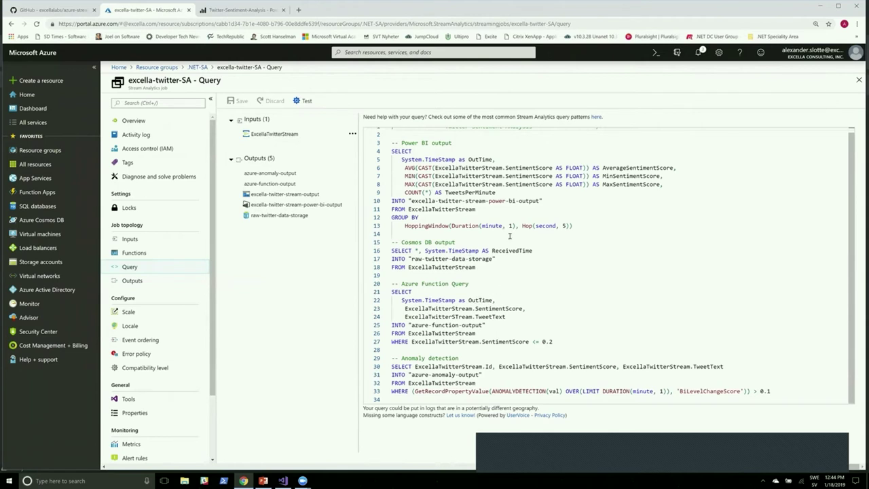
{"action": "left_click_drag", "start_coordinate": [574, 225], "coordinate": [392, 151]}
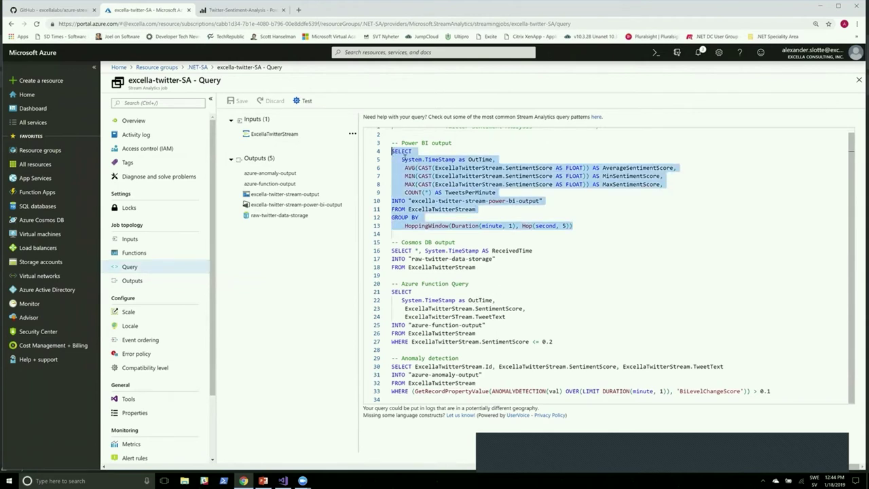
{"action": "left_click", "coordinate": [551, 208]}
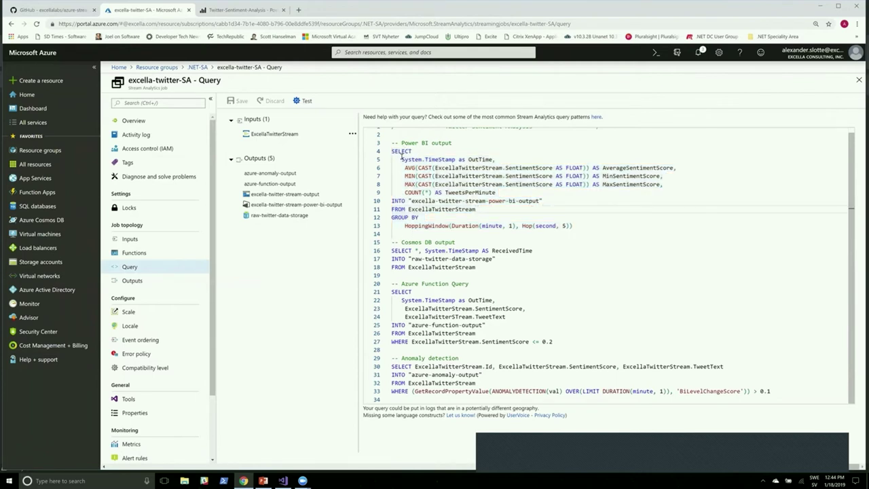
{"action": "left_click", "coordinate": [411, 202]}
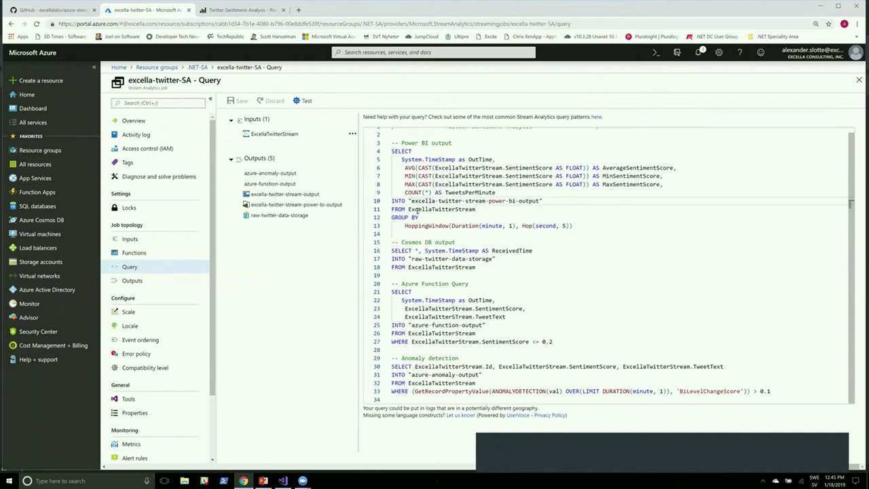
{"action": "left_click_drag", "start_coordinate": [409, 209], "coordinate": [475, 210]}
{"action": "left_click", "coordinate": [475, 210]}
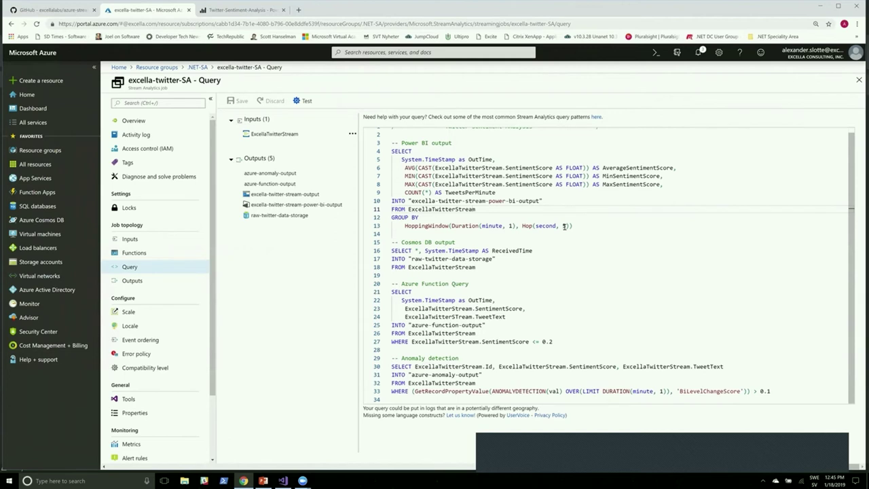
{"action": "left_click_drag", "start_coordinate": [574, 226], "coordinate": [418, 167]}
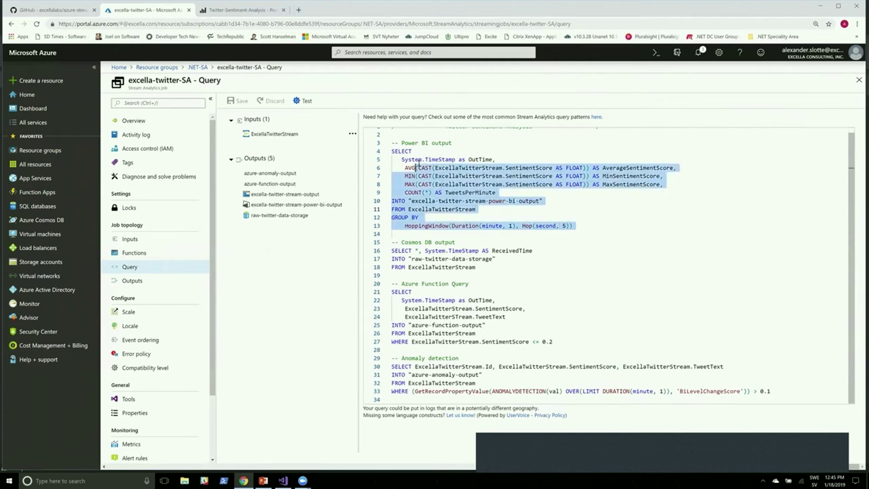
Step: Examine the Azure Function query, including its selected OutTime, SentimentScore and TweetText fields and the WHERE filter on SentimentScore
{"action": "left_click", "coordinate": [538, 193]}
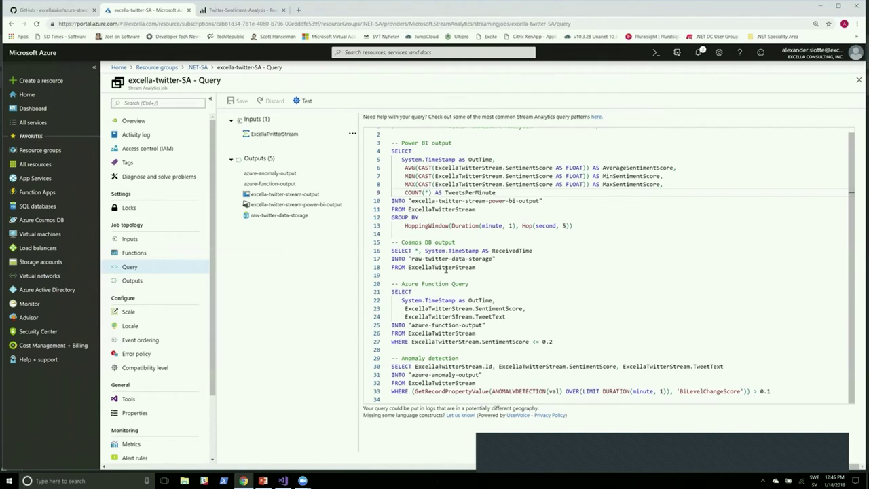
{"action": "left_click_drag", "start_coordinate": [553, 341], "coordinate": [427, 309]}
{"action": "left_click", "coordinate": [548, 328]}
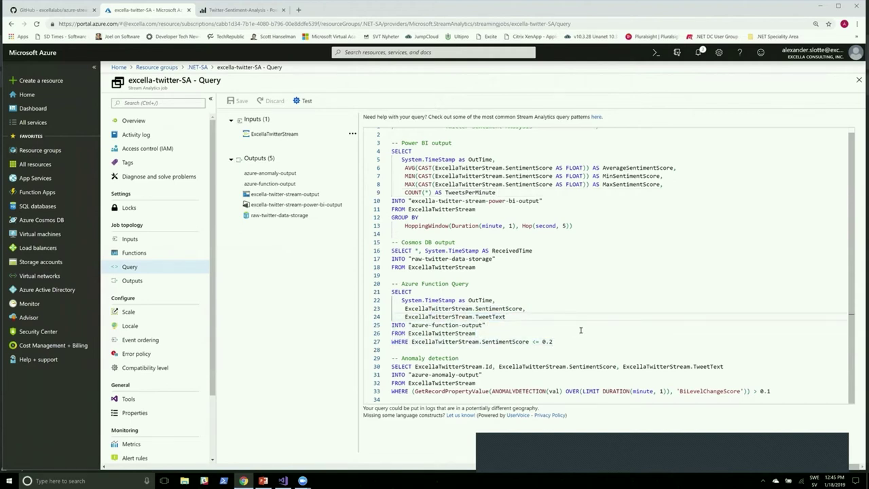
{"action": "left_click", "coordinate": [527, 319]}
{"action": "left_click_drag", "start_coordinate": [516, 318], "coordinate": [399, 297]}
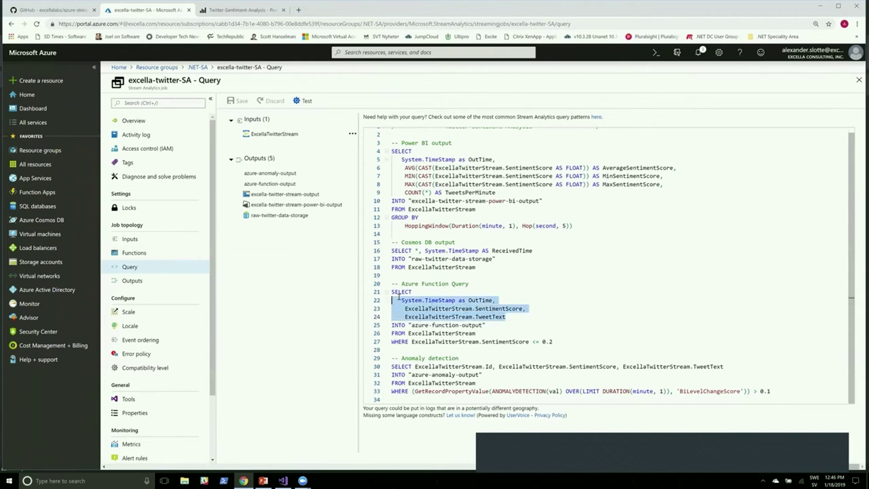
{"action": "left_click", "coordinate": [482, 301]}
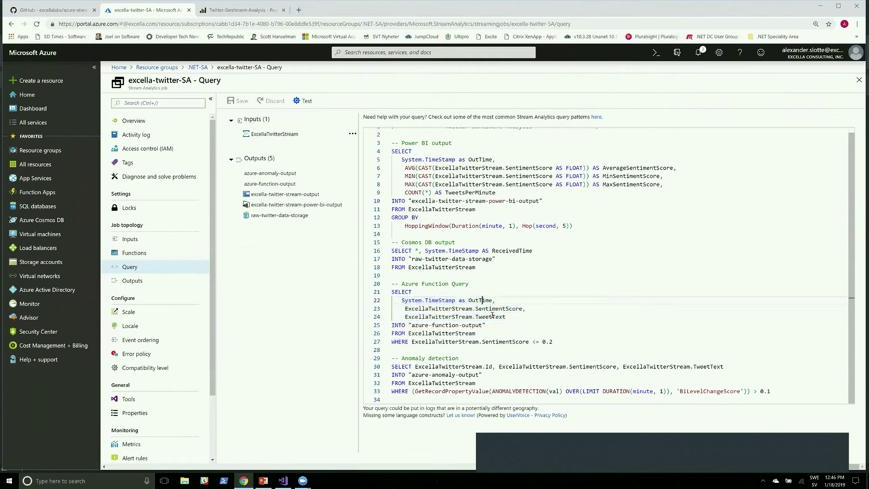
{"action": "double_click", "coordinate": [486, 309]}
{"action": "double_click", "coordinate": [491, 318]}
{"action": "left_click", "coordinate": [504, 317]}
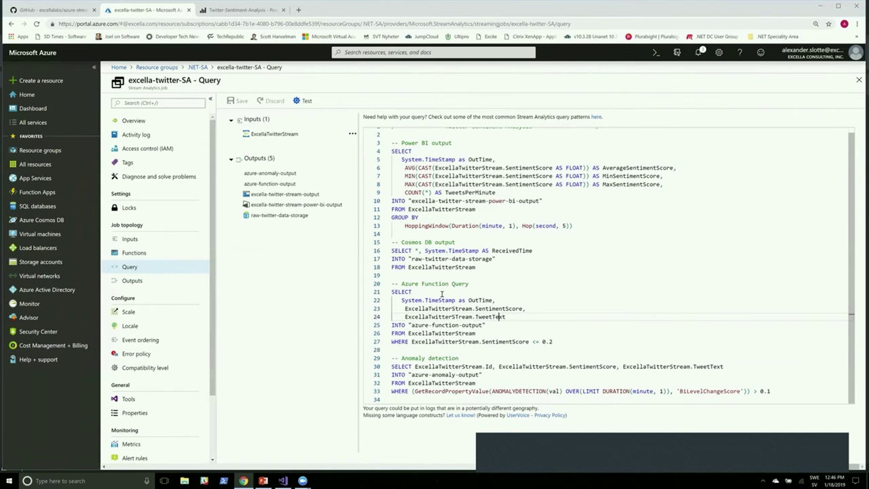
{"action": "key", "text": "Left"}
{"action": "key", "text": "Left"}
Step: Examine the anomaly detection query's WHERE clause and highlight its ANOMALYDETECTION function
{"action": "left_click", "coordinate": [754, 383]}
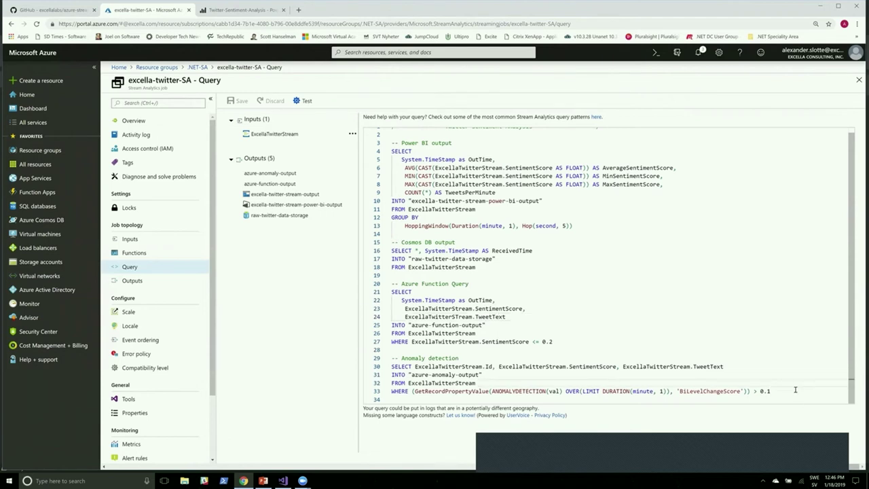
{"action": "left_click", "coordinate": [761, 344]}
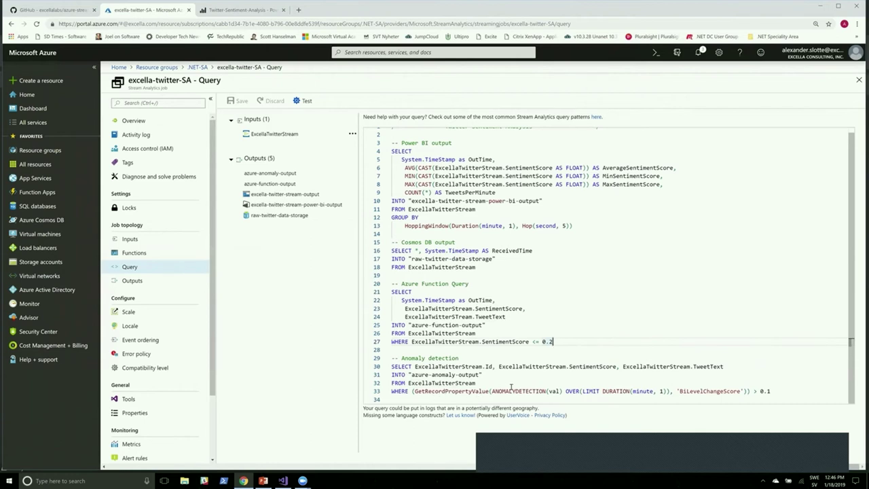
{"action": "left_click", "coordinate": [519, 392]}
{"action": "double_click", "coordinate": [546, 391]}
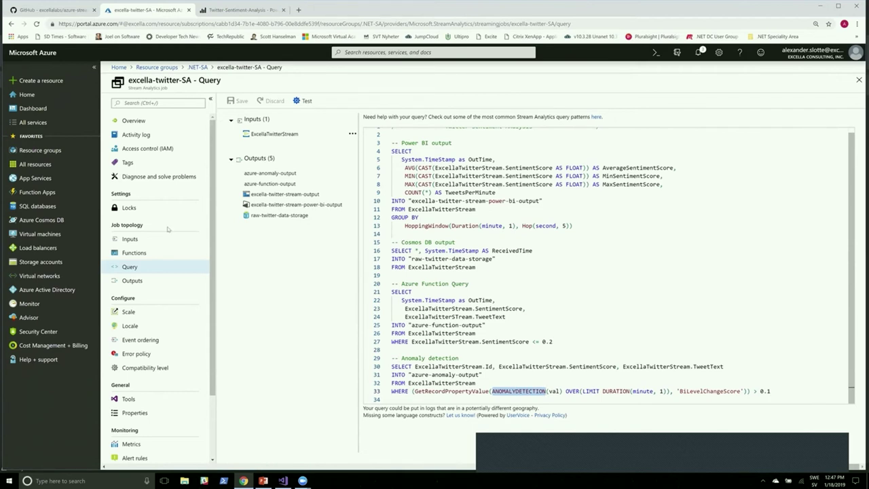
Step: Start the excella-twitter-SA job from its overview with the job output start time set to Now
{"action": "left_click", "coordinate": [128, 122]}
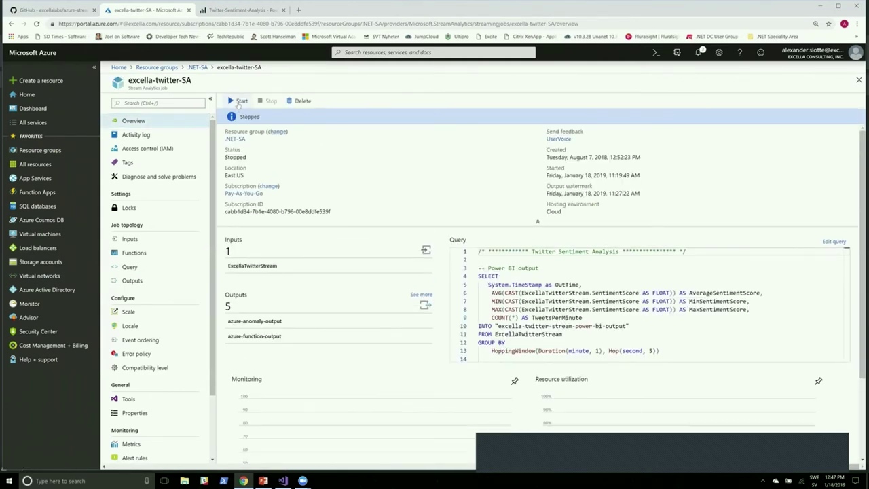
{"action": "left_click", "coordinate": [238, 102]}
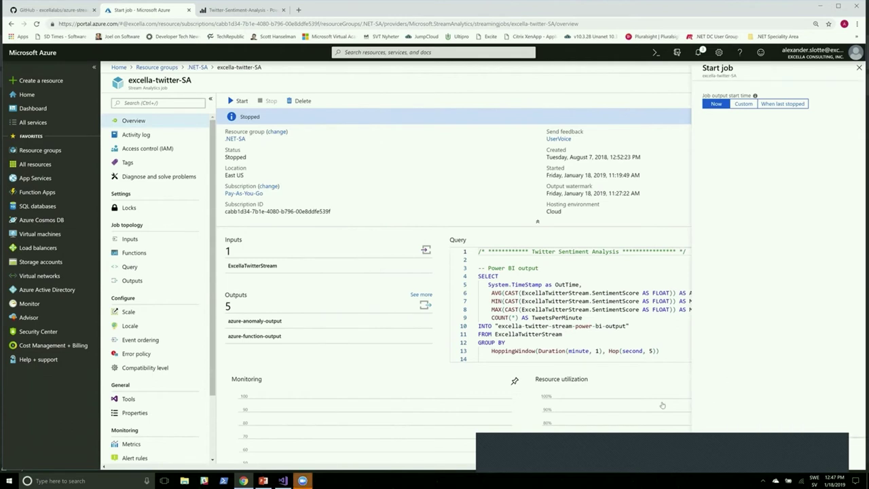
{"action": "left_click", "coordinate": [696, 457]}
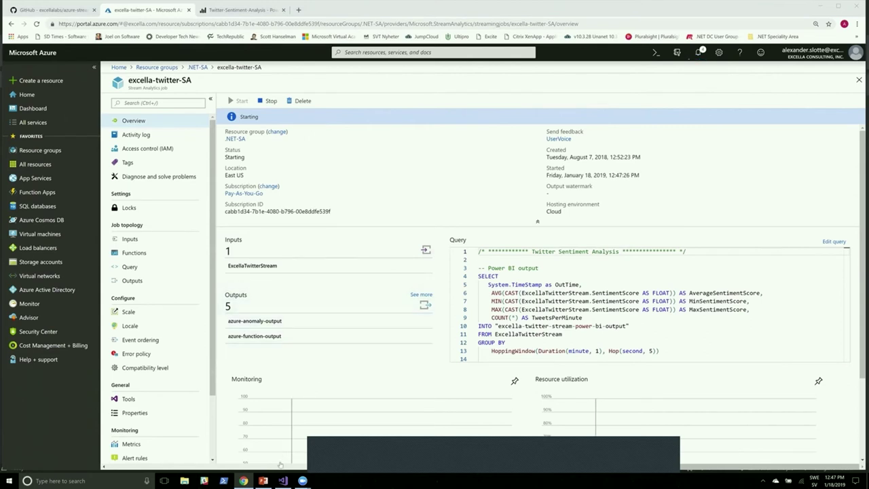
Step: Switch to Visual Studio, run the Excella.TwitterWebJob project, and reposition and narrow its console window
{"action": "key", "text": "alt+Tab"}
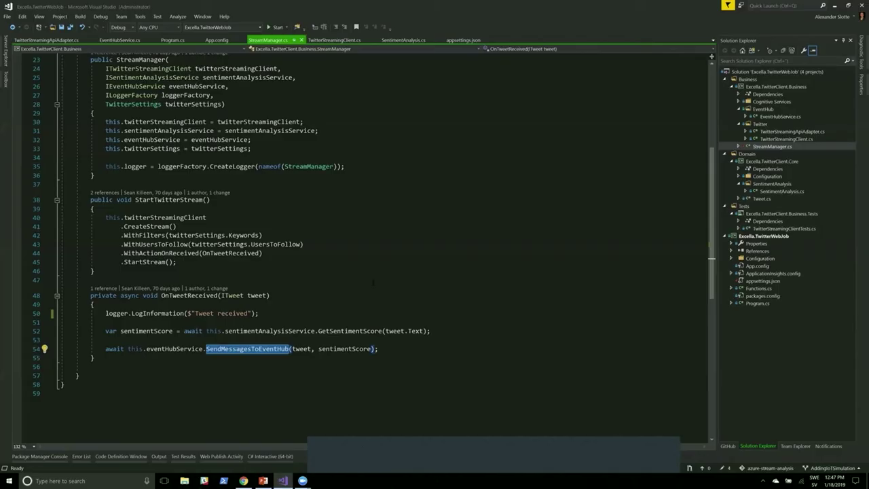
{"action": "scroll", "coordinate": [375, 287], "scroll_direction": "up", "scroll_amount": 12}
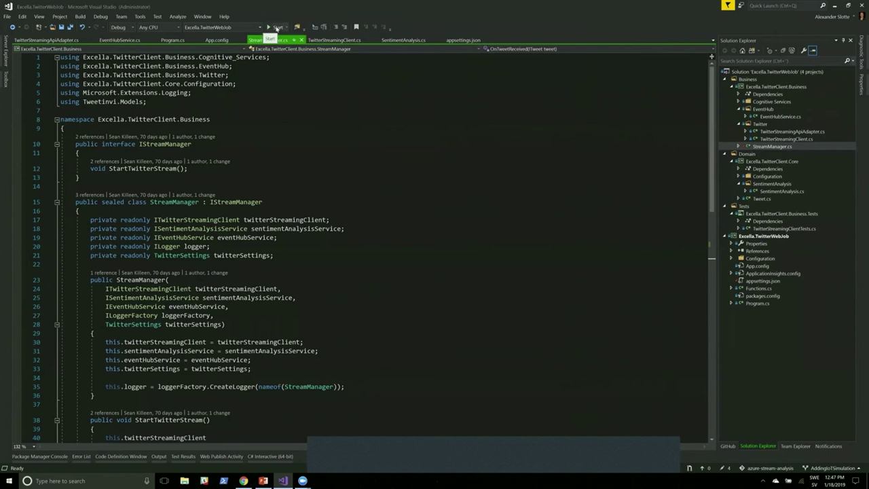
{"action": "left_click", "coordinate": [276, 28]}
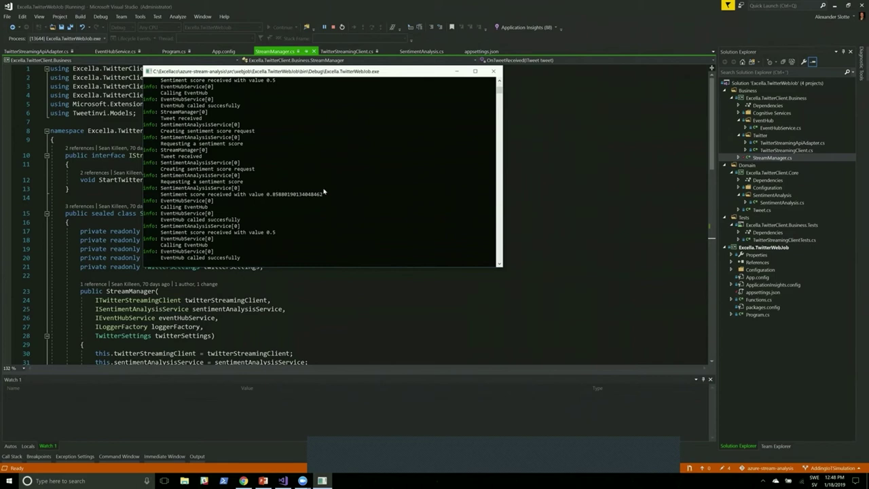
{"action": "left_click_drag", "start_coordinate": [343, 72], "coordinate": [368, 103]}
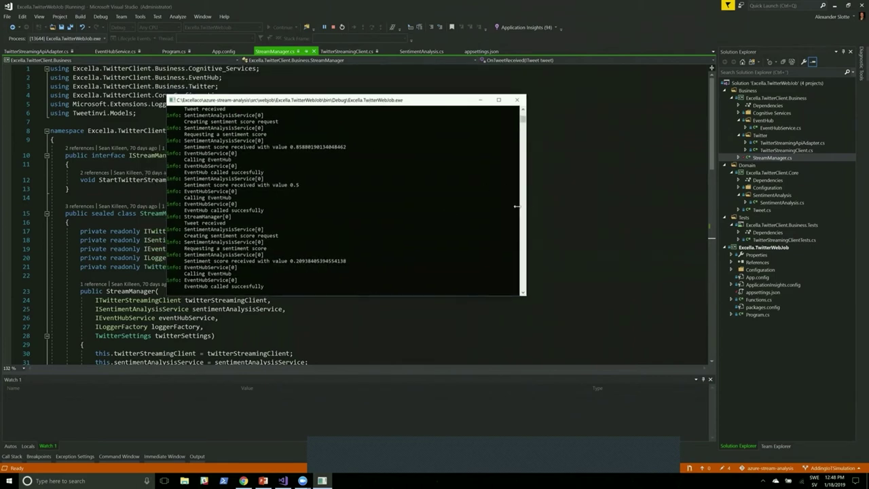
{"action": "left_click_drag", "start_coordinate": [522, 197], "coordinate": [421, 214]}
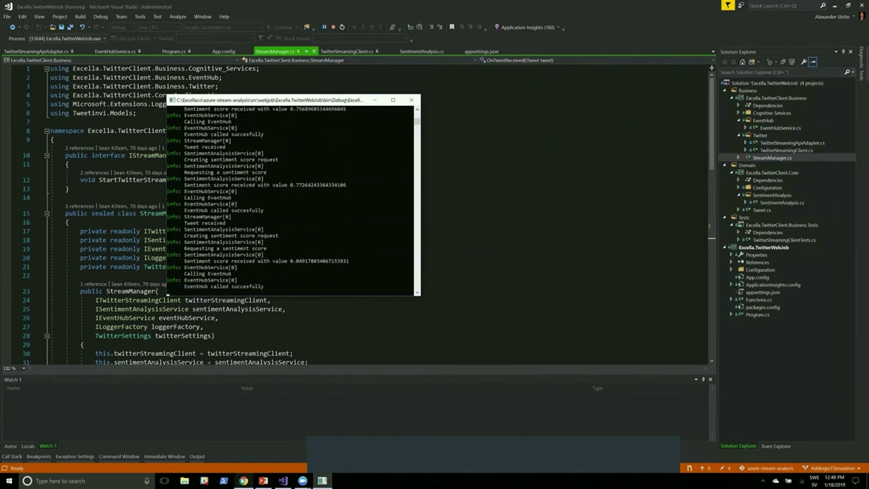
Step: Switch to the Azure portal in Chrome and review the job's event ordering and scale settings
{"action": "mouse_move", "coordinate": [243, 480]}
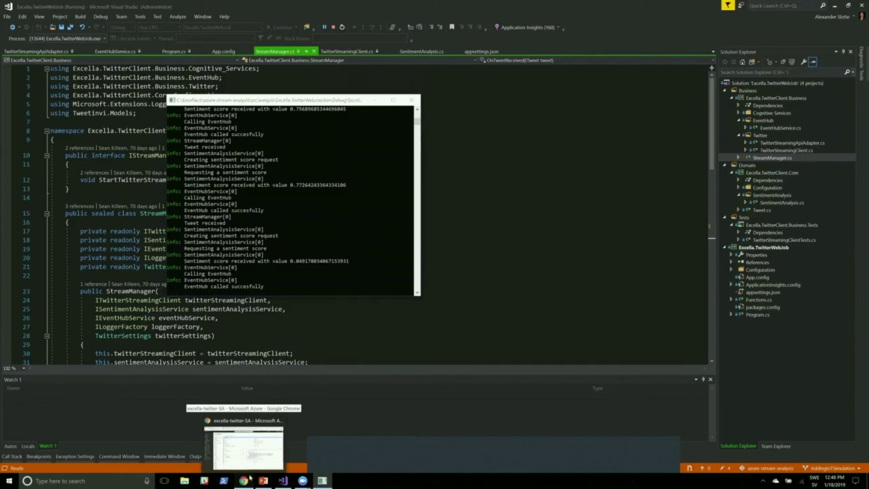
{"action": "left_click", "coordinate": [258, 410]}
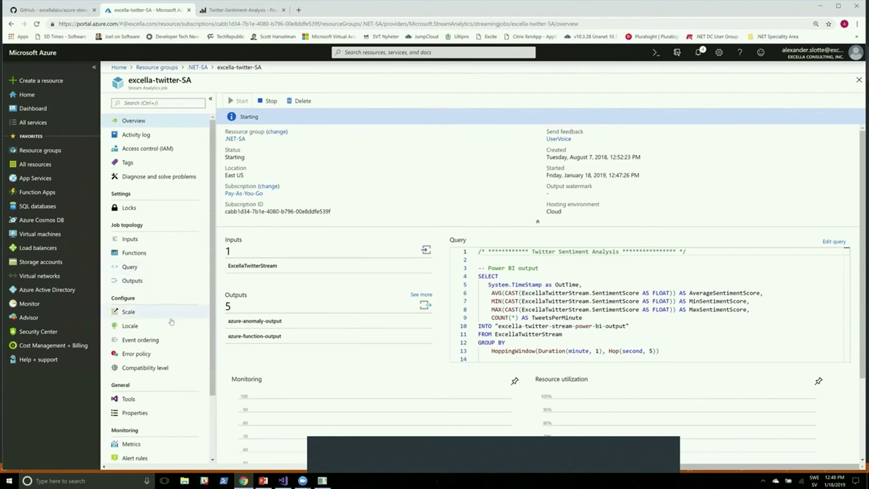
{"action": "scroll", "coordinate": [170, 320], "scroll_direction": "down", "scroll_amount": 2}
{"action": "left_click", "coordinate": [143, 263]}
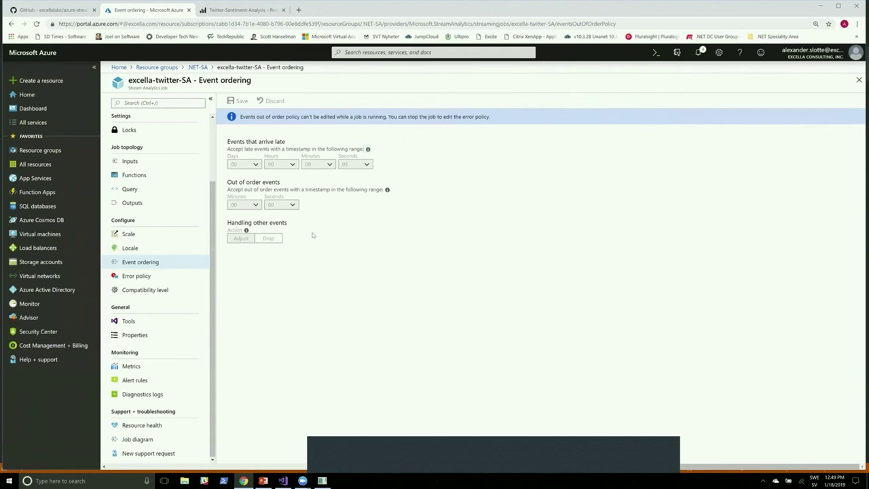
{"action": "left_click", "coordinate": [129, 235]}
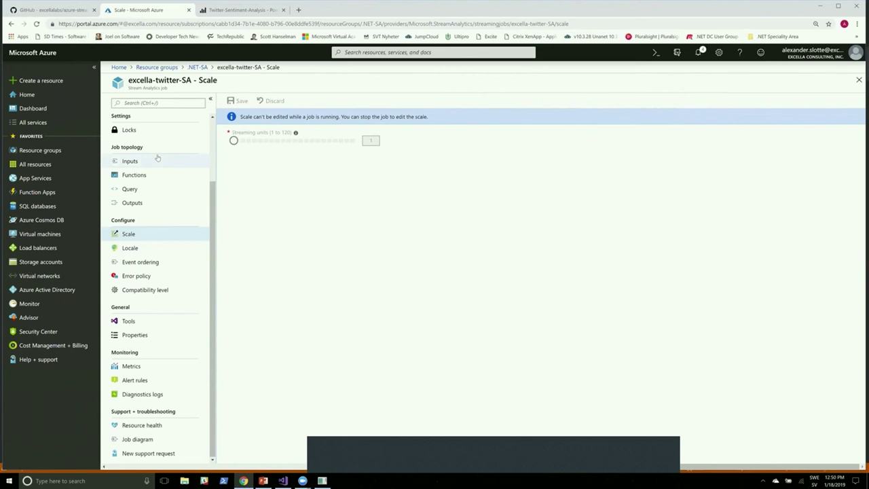
Step: Check the job's status on its overview page and open the Twitter-Sentiment-Analysis dashboard in Power BI
{"action": "scroll", "coordinate": [157, 158], "scroll_direction": "up", "scroll_amount": 2}
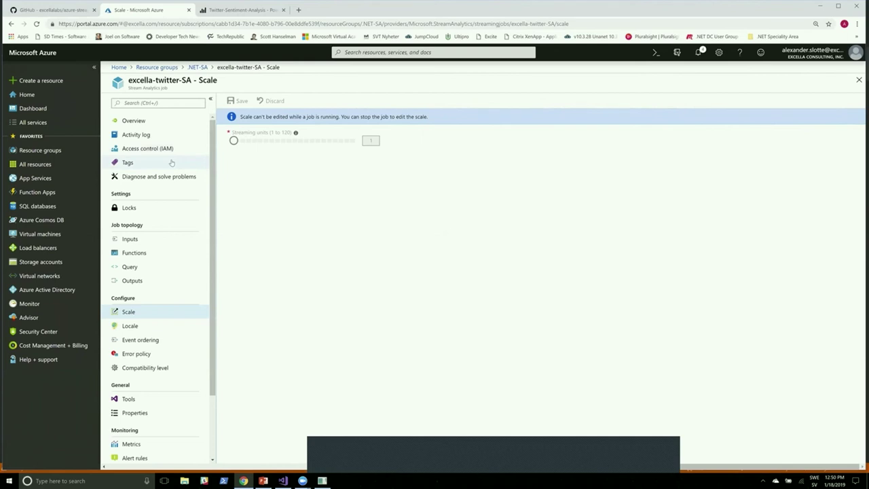
{"action": "left_click", "coordinate": [135, 121]}
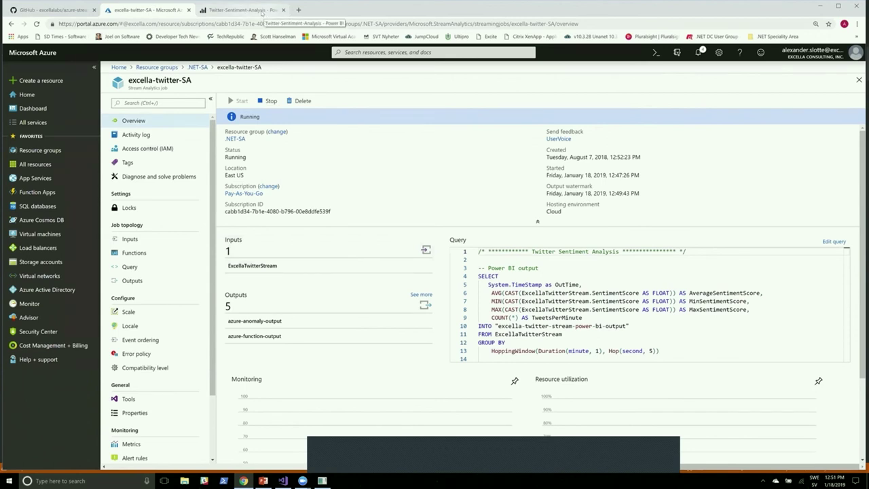
{"action": "left_click", "coordinate": [262, 10]}
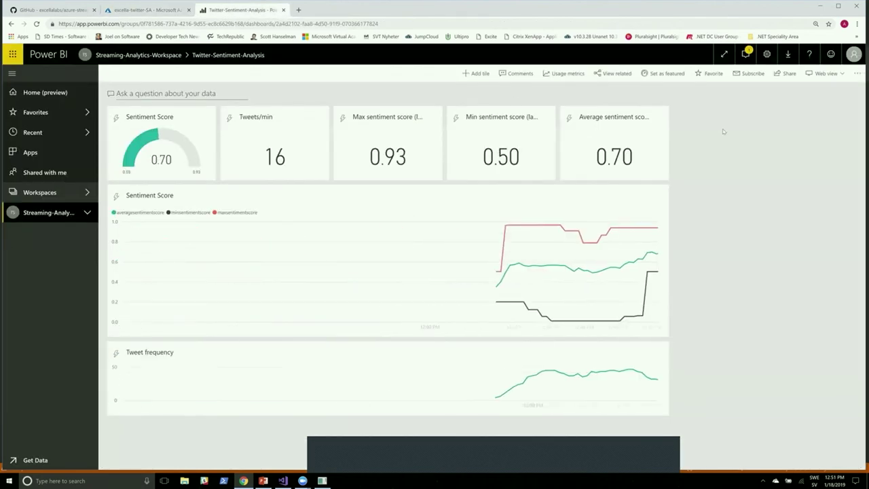